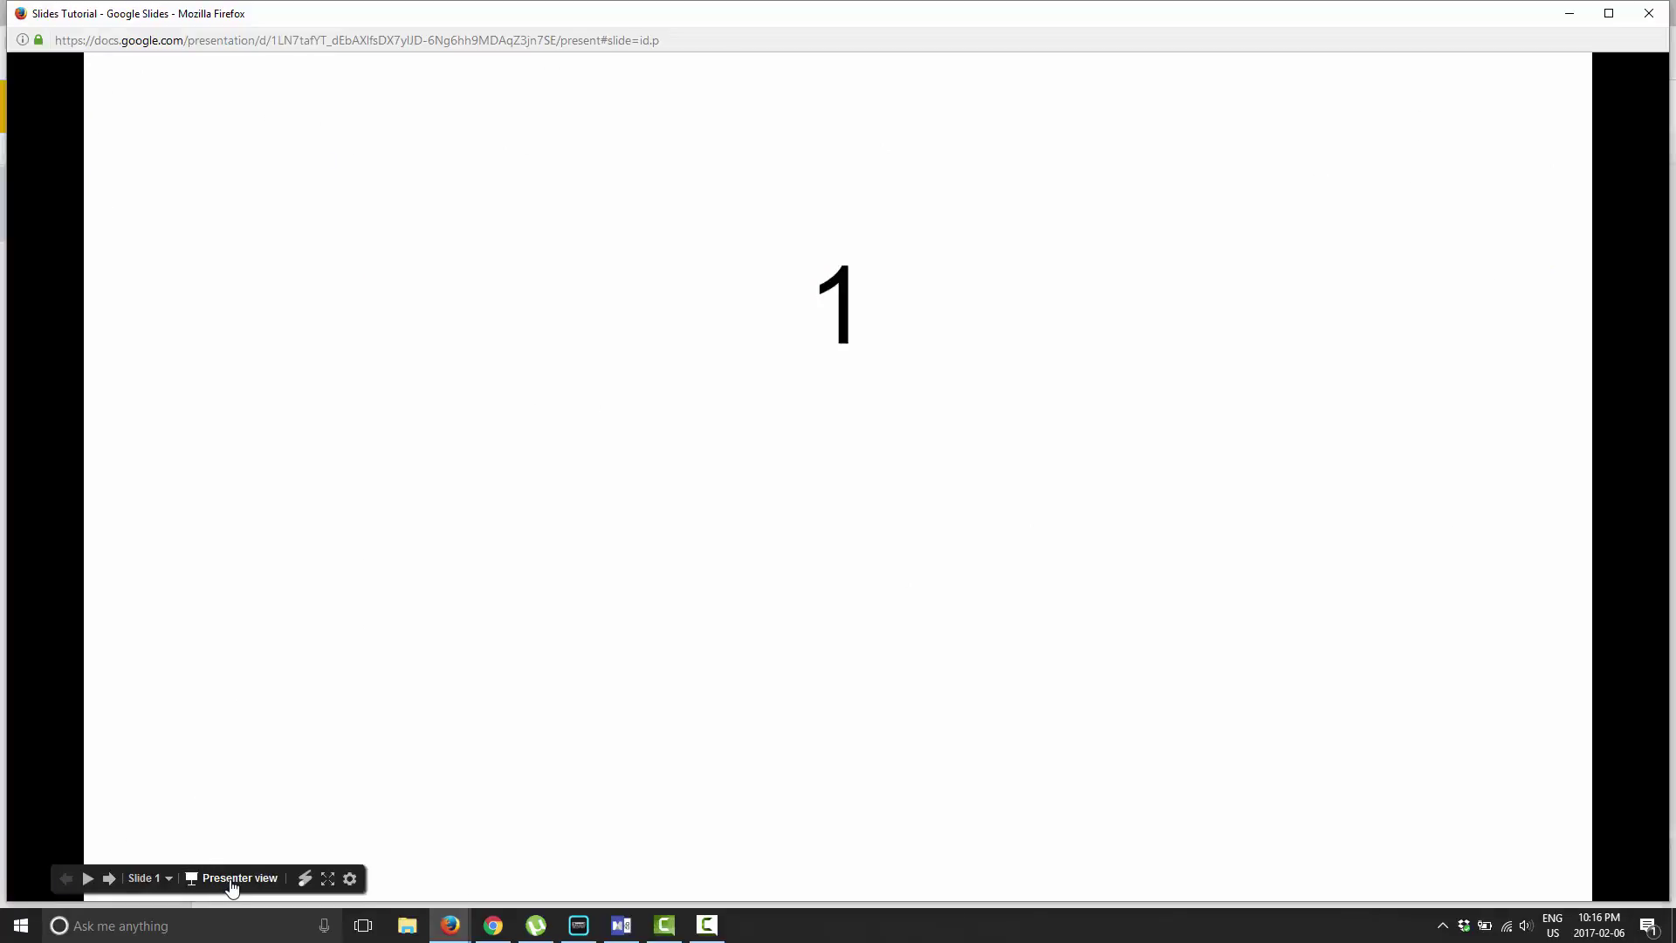
# - Try presenter view with speaker notes, exit, then relaunch it showing slide 1's notes
pyautogui.click(231, 878)
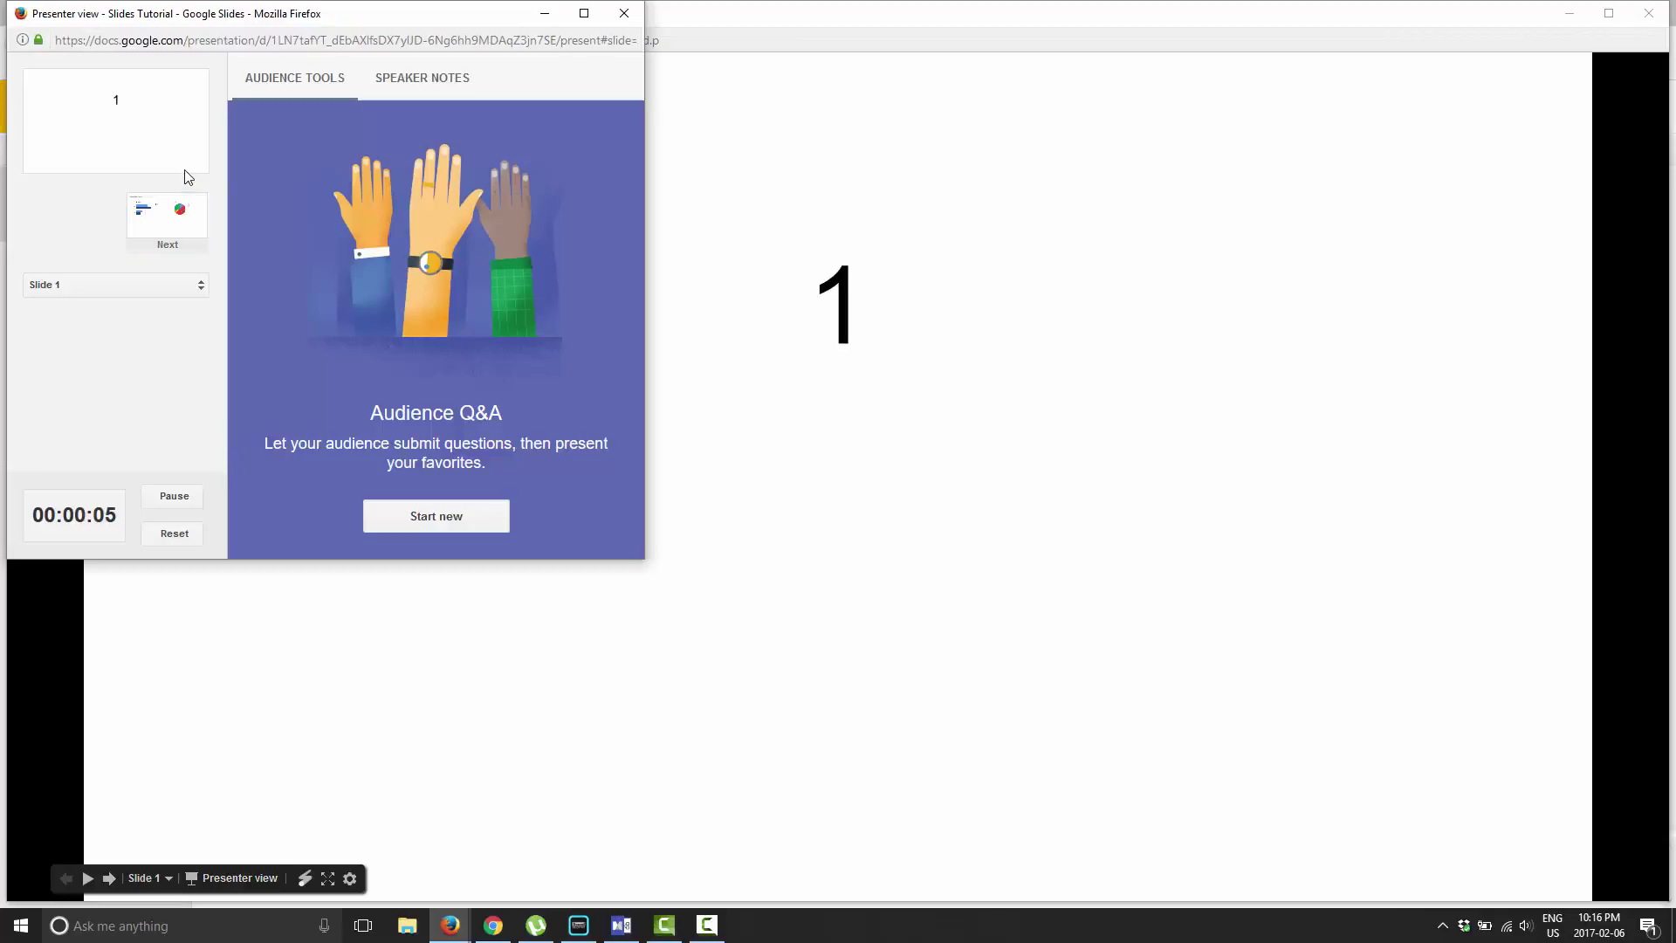
pyautogui.click(416, 79)
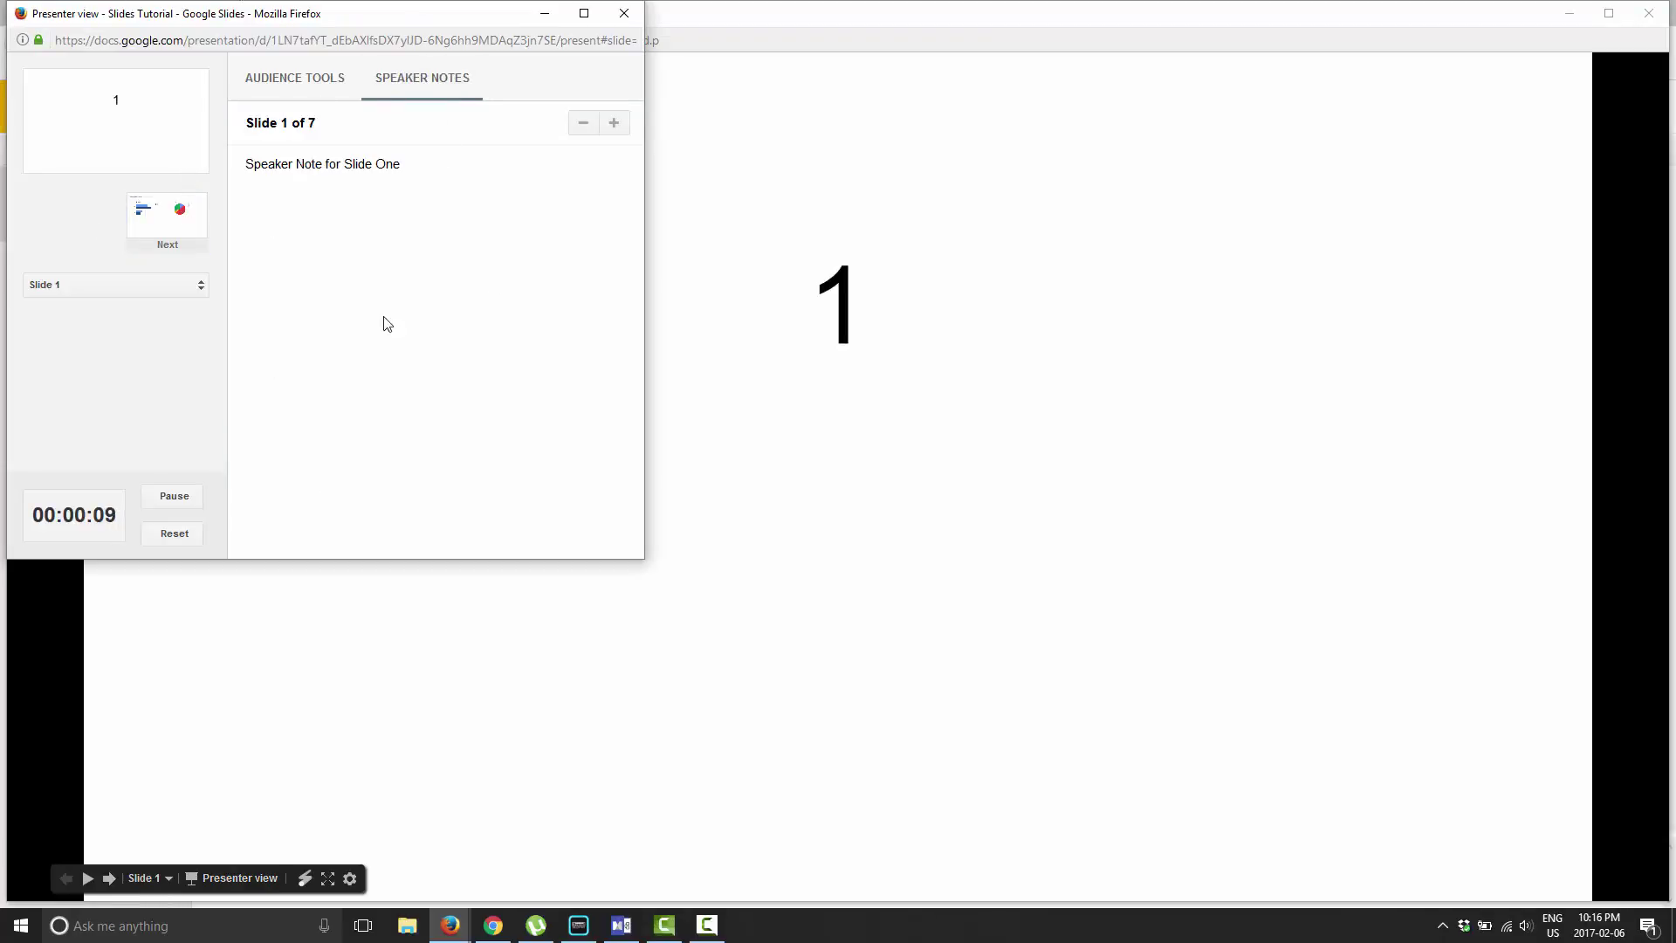
pyautogui.click(625, 13)
pyautogui.press('Escape')
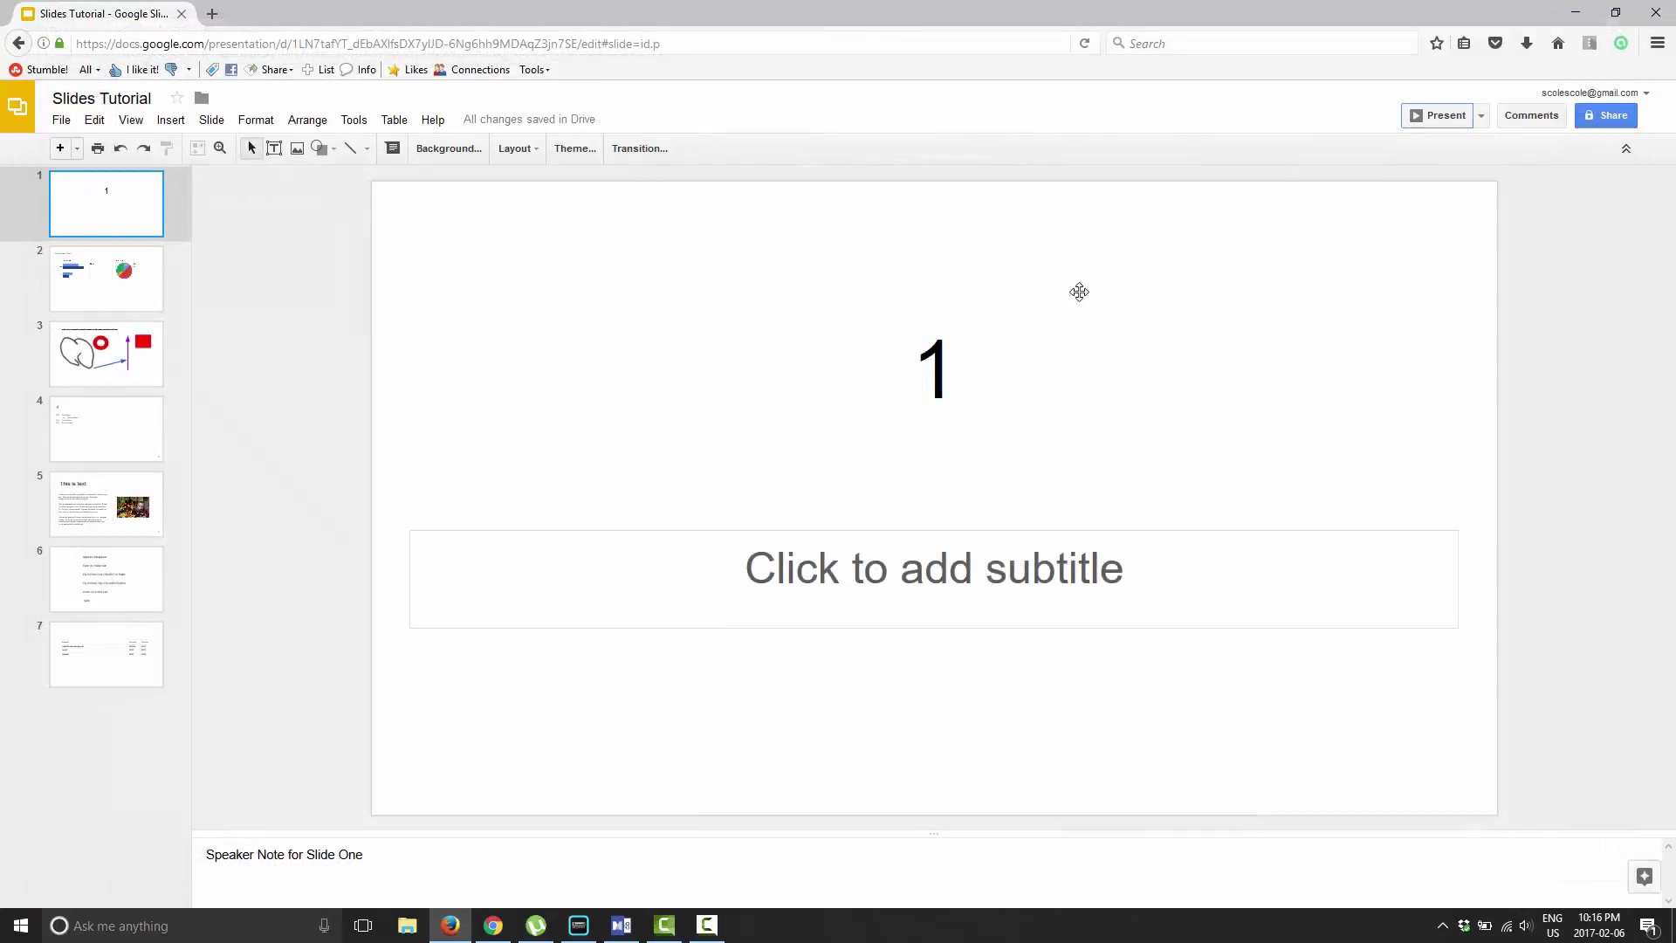
pyautogui.click(1482, 119)
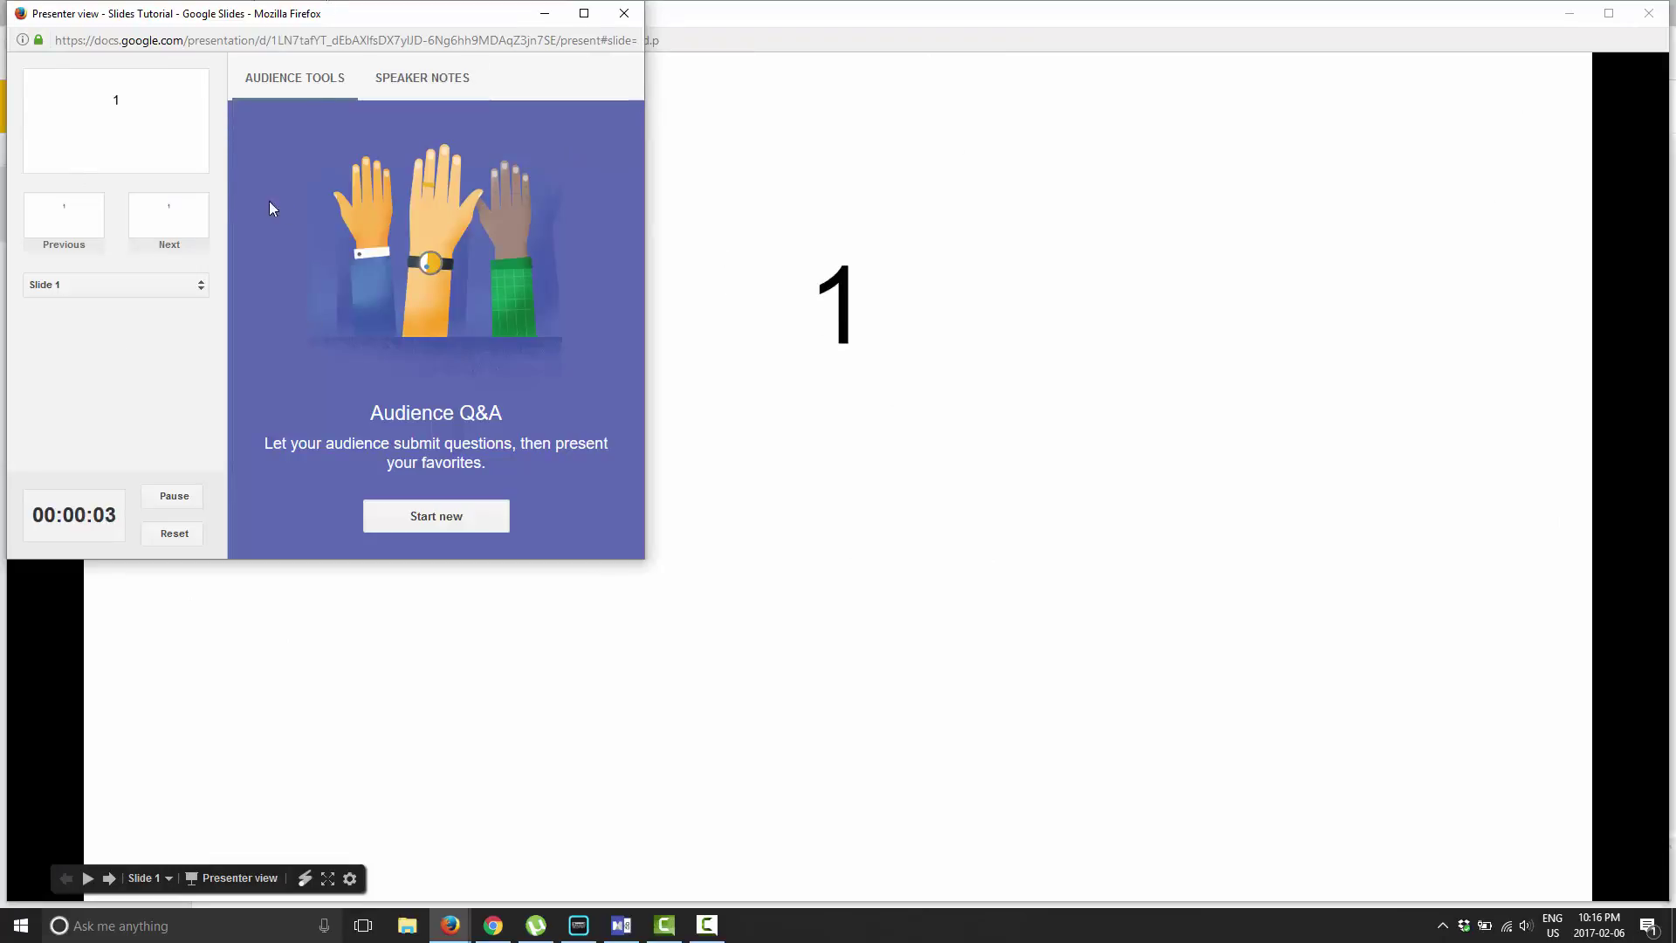
pyautogui.click(422, 78)
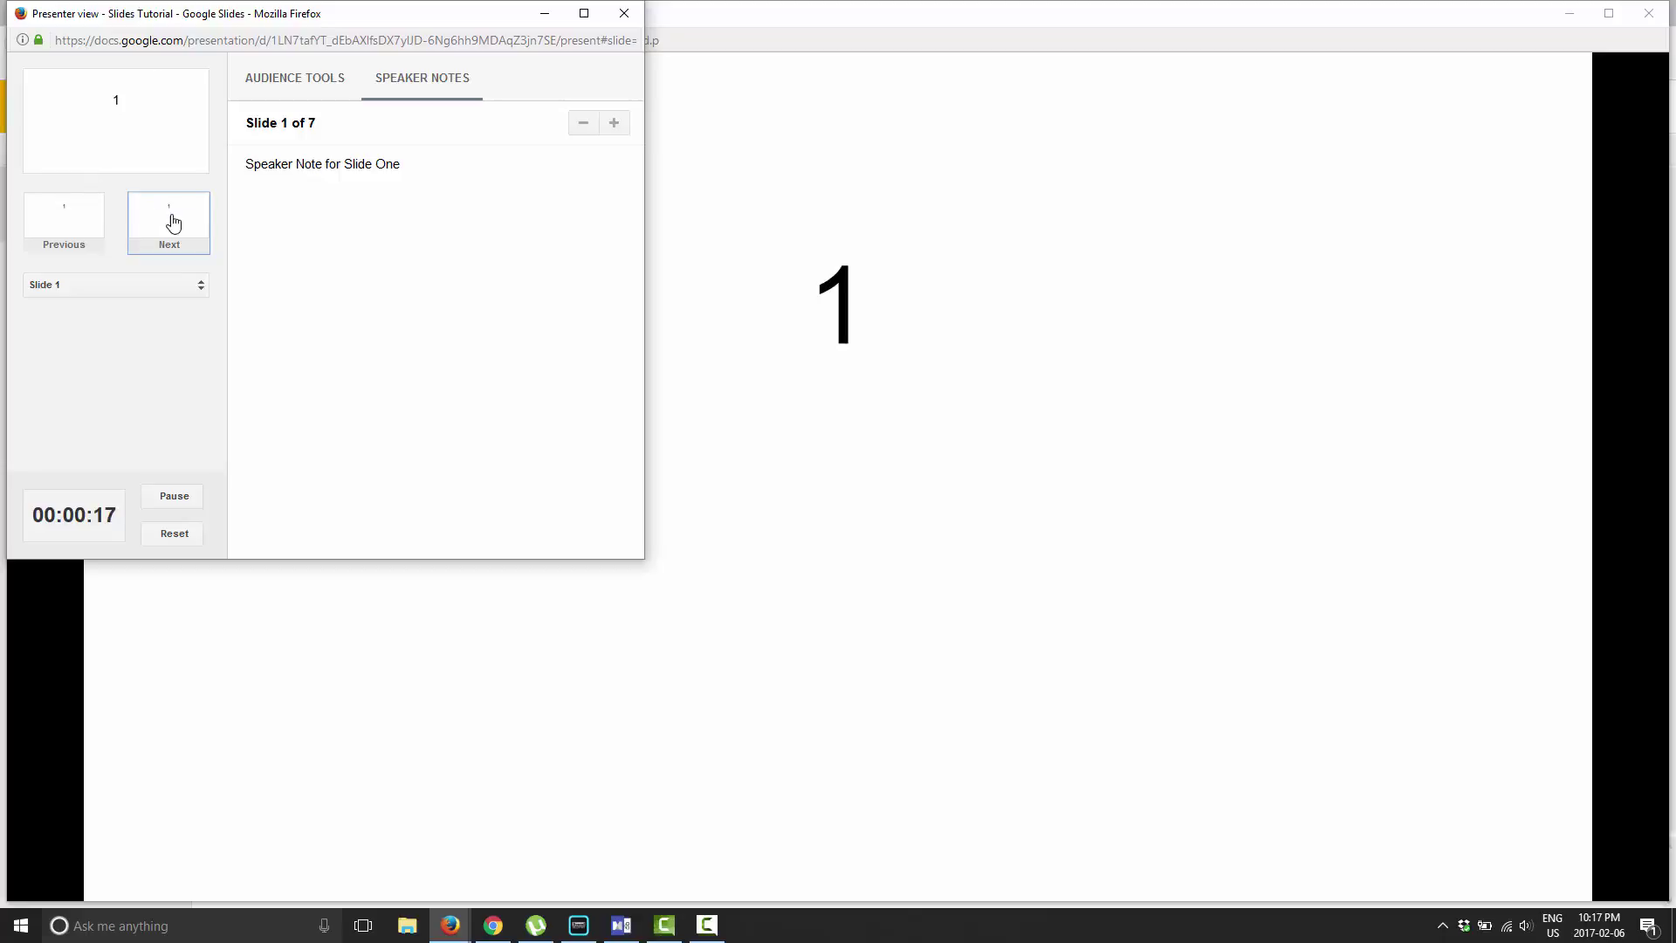
# - Advance through slides 2 and 3, then close presenter view and exit the slideshow
pyautogui.click(173, 224)
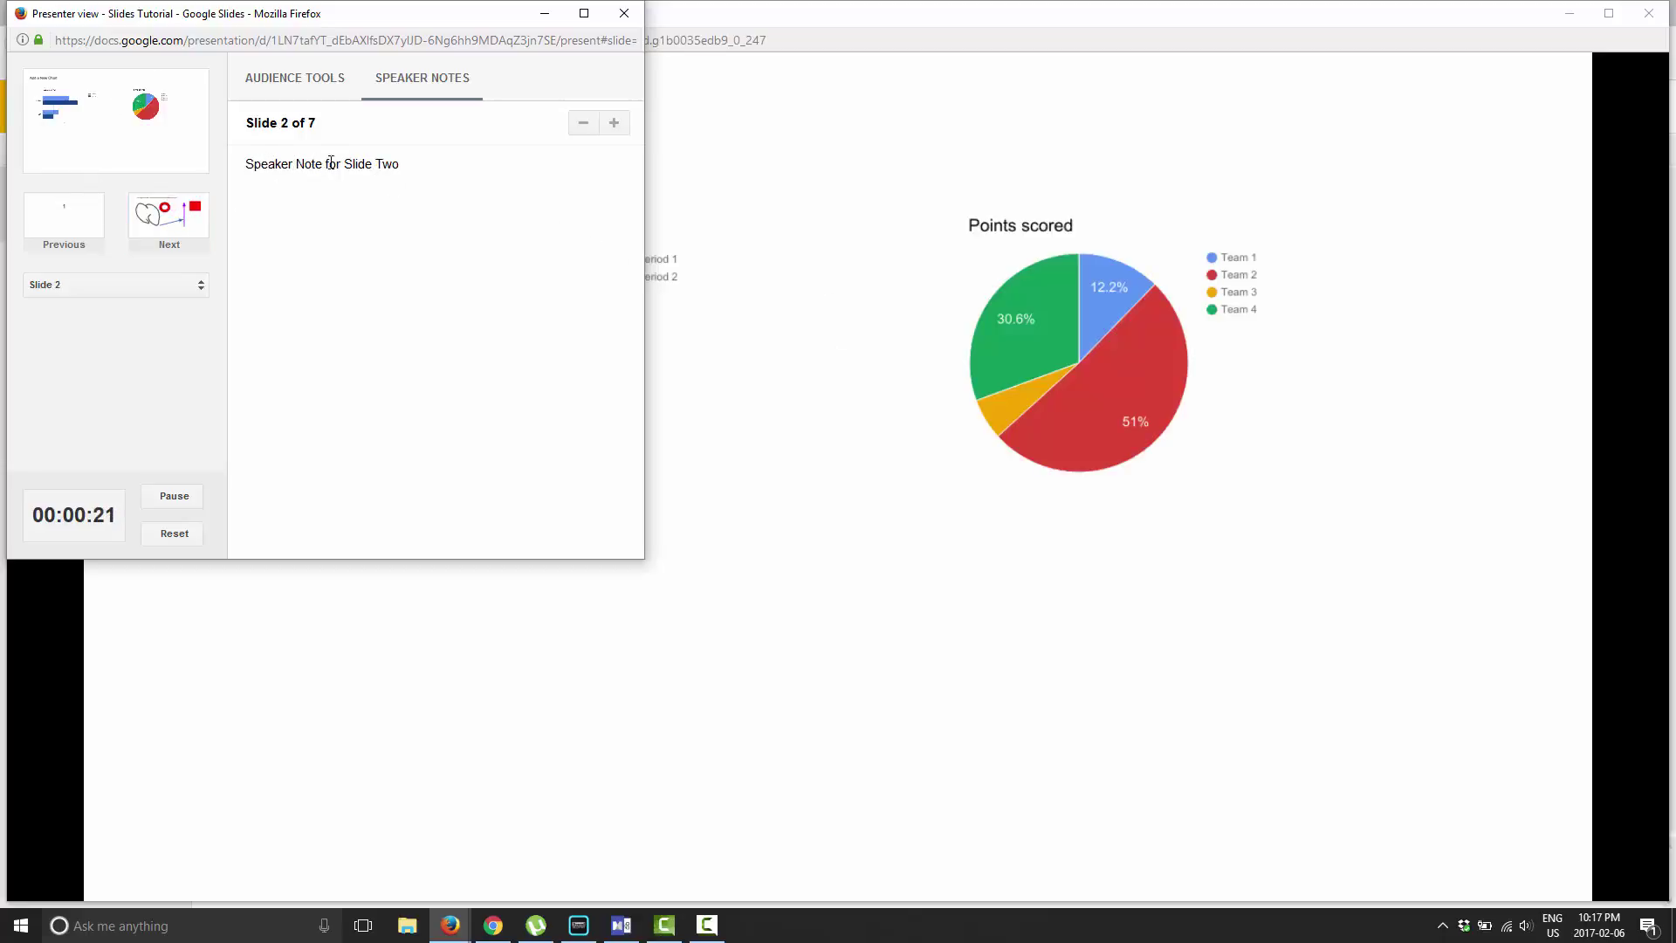
pyautogui.click(175, 219)
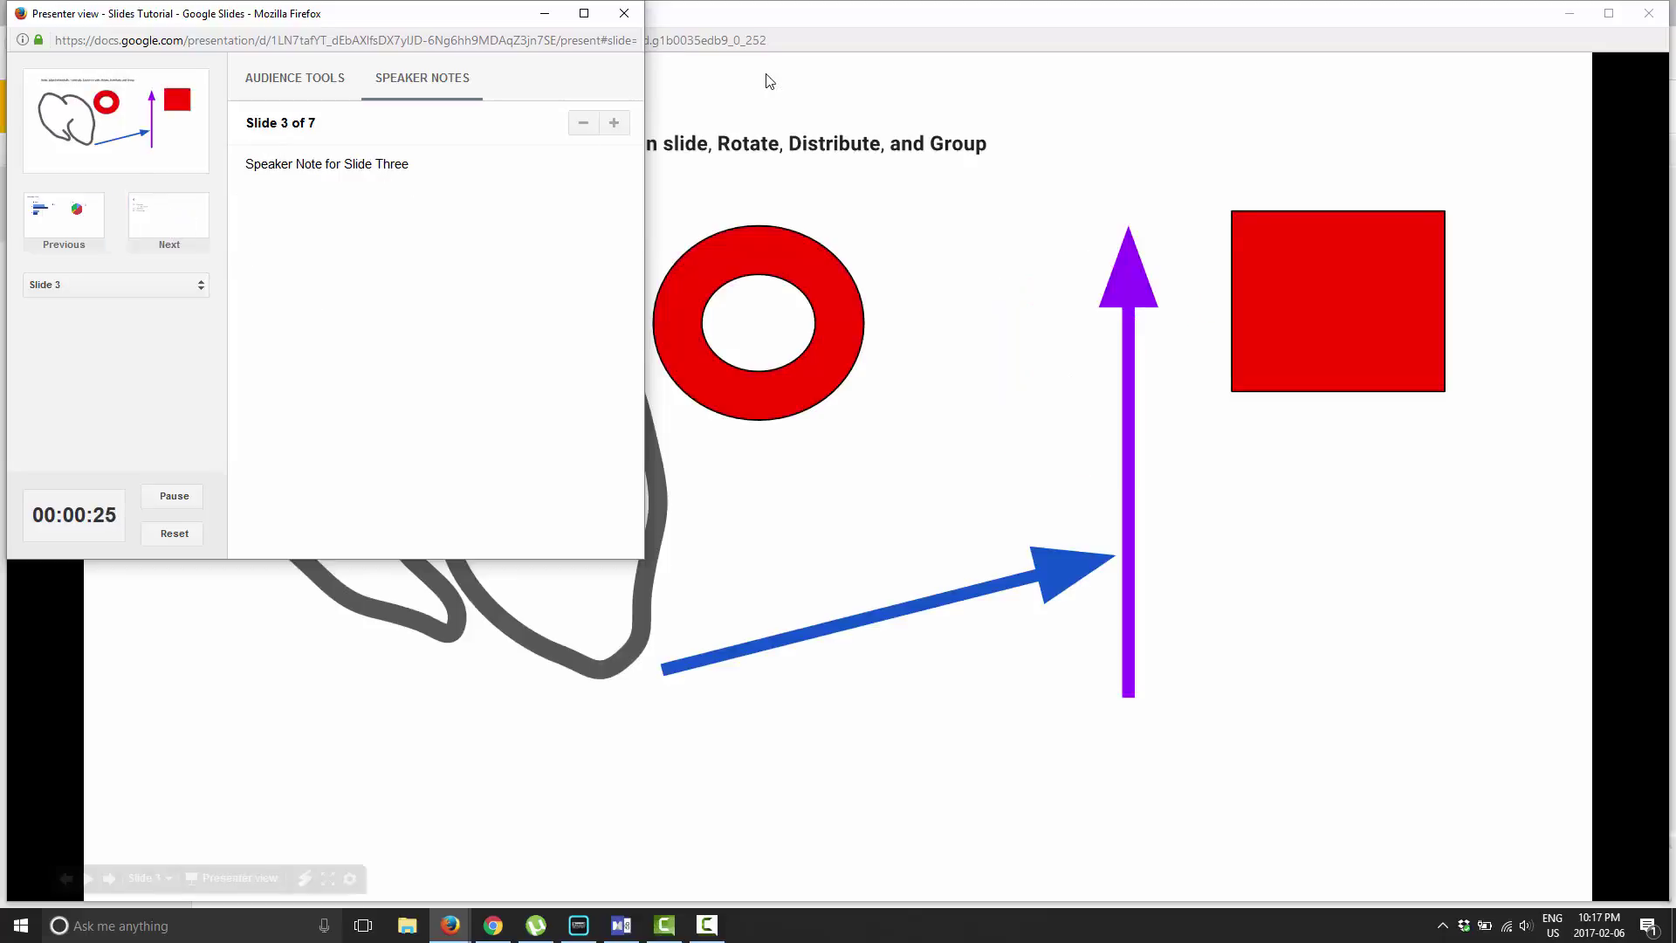
pyautogui.click(625, 14)
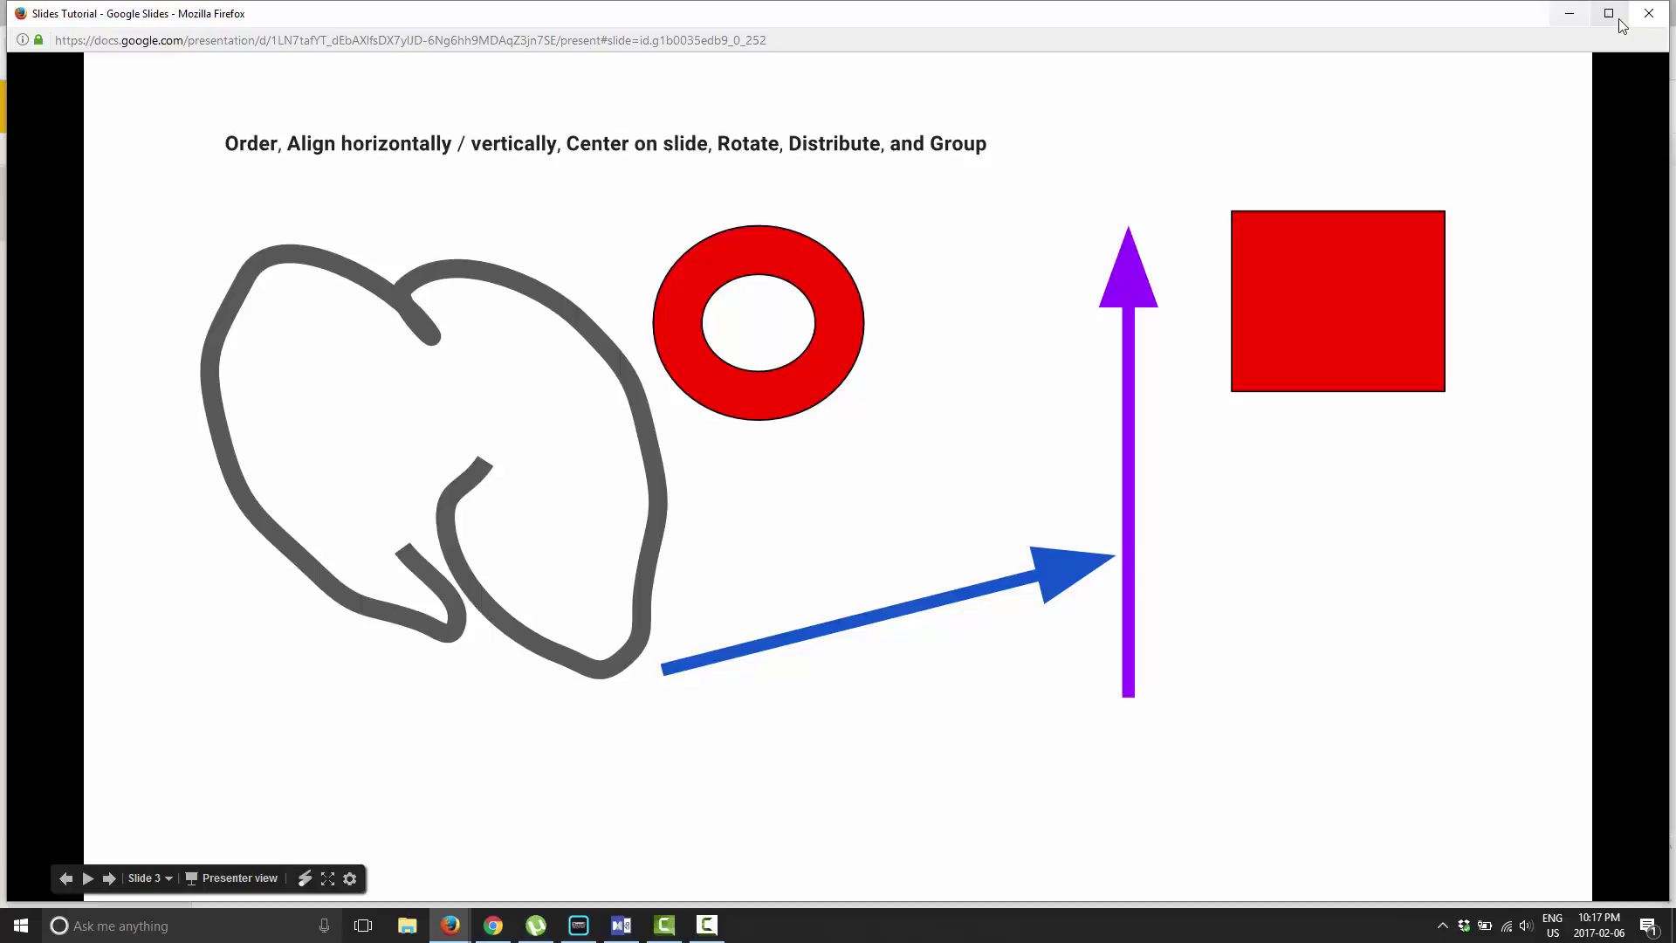
pyautogui.press('Escape')
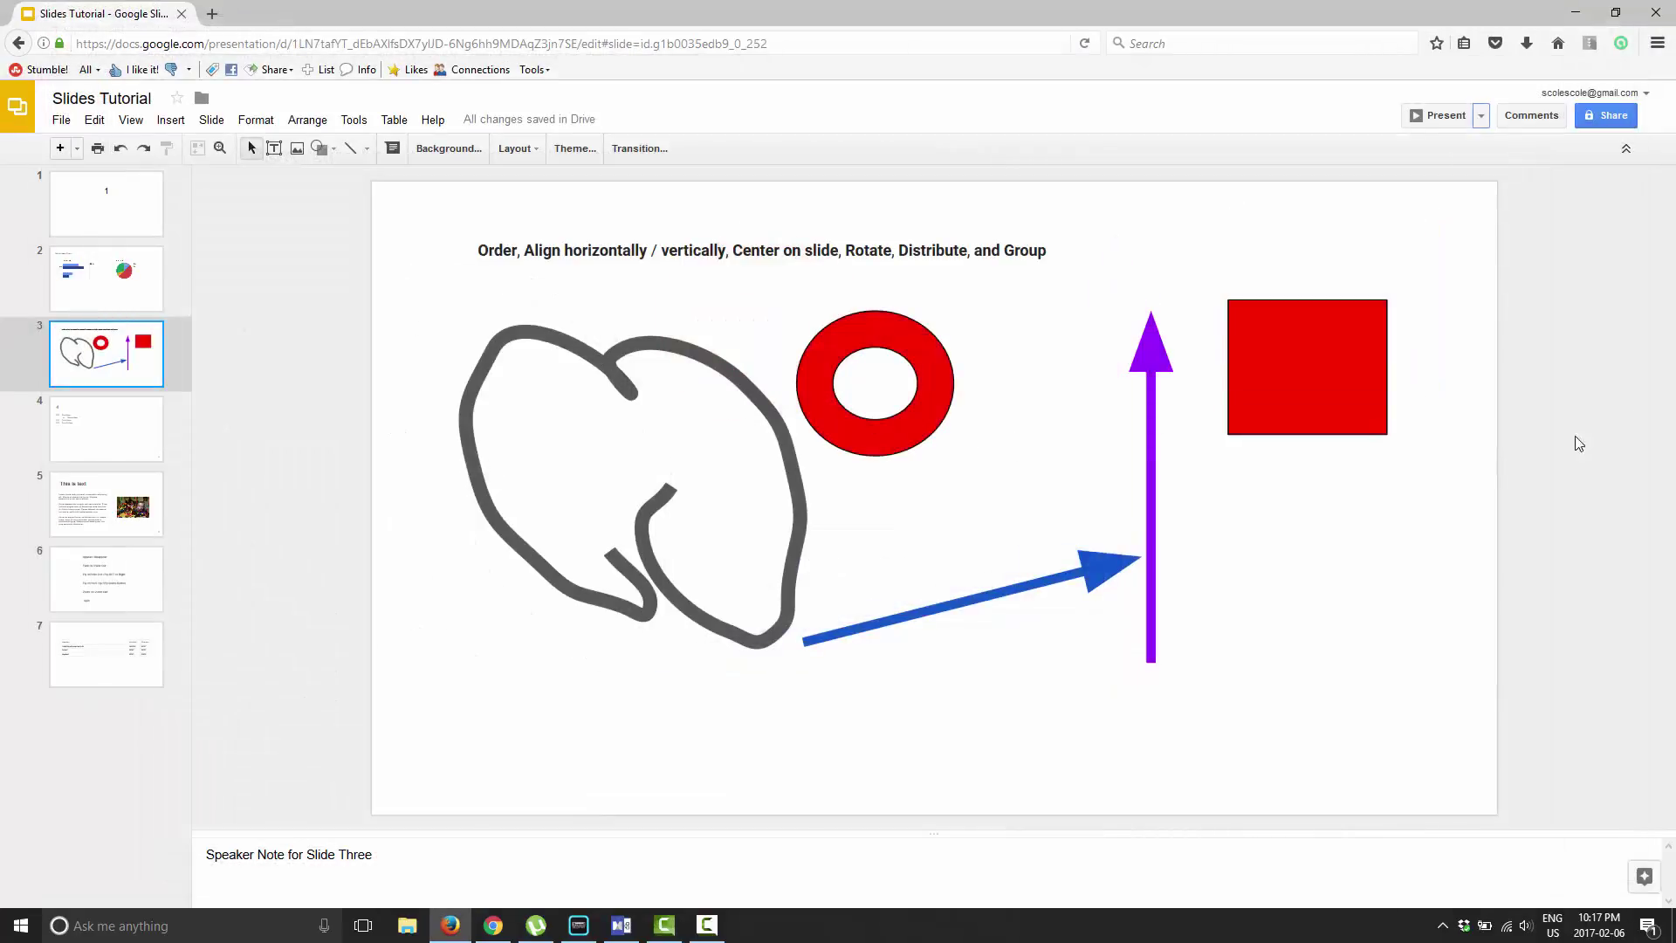